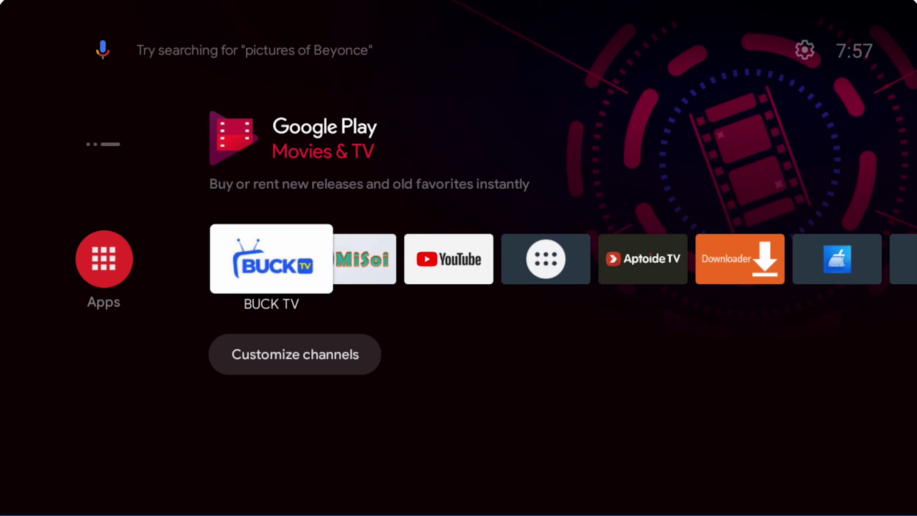
Open the device Settings gear from the home screen's top bar and go to Apps
key(Up)
key(Up)
key(Right)
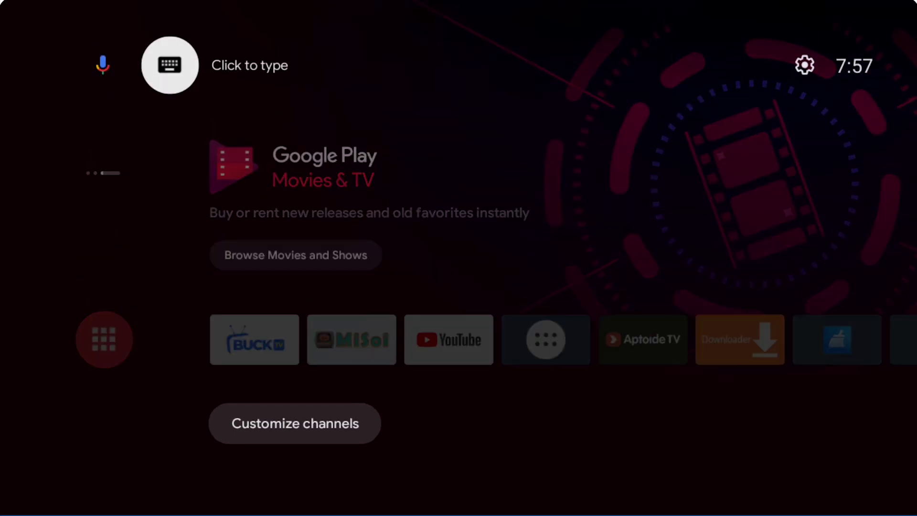
key(Right)
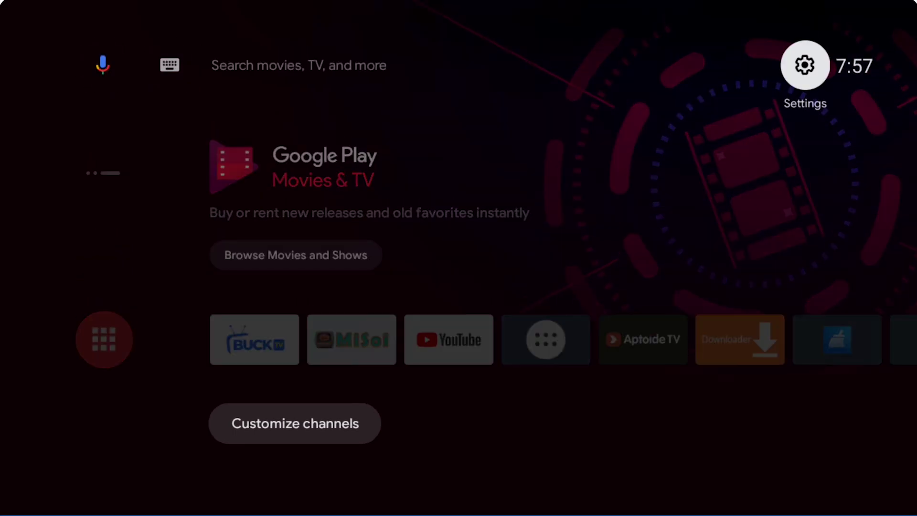
key(Return)
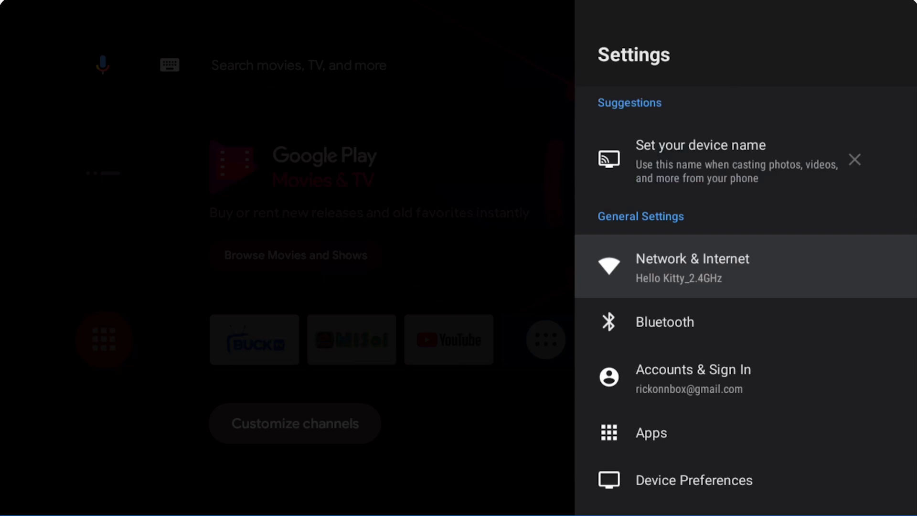
key(Down)
key(Down)
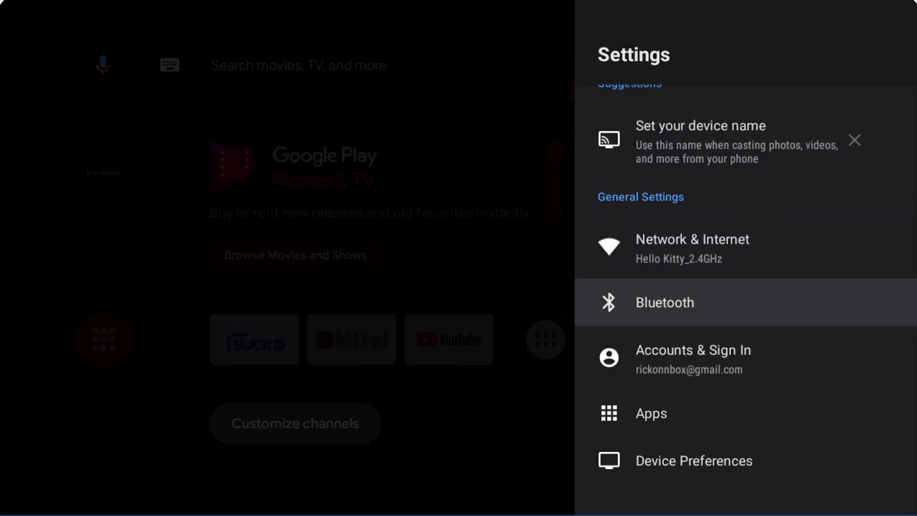
key(Down)
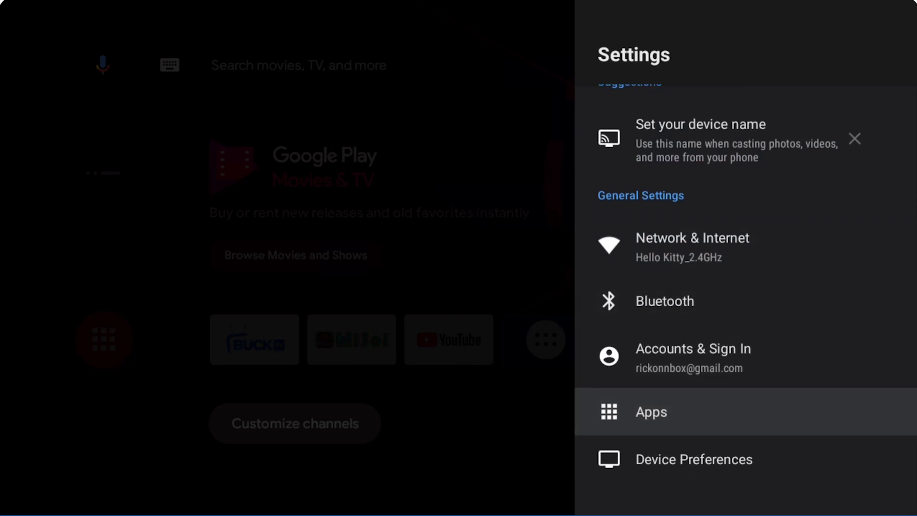
Open BUCK TV's app info from the See all apps list
key(Return)
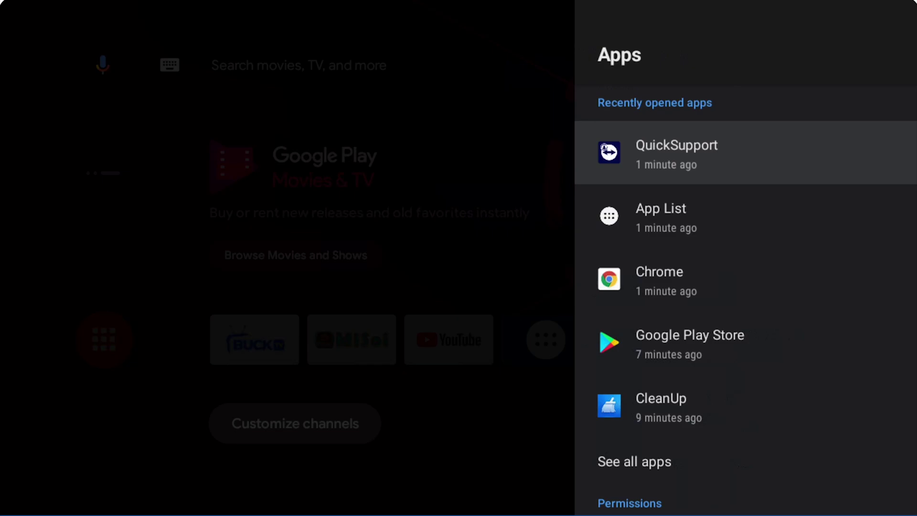
key(Down)
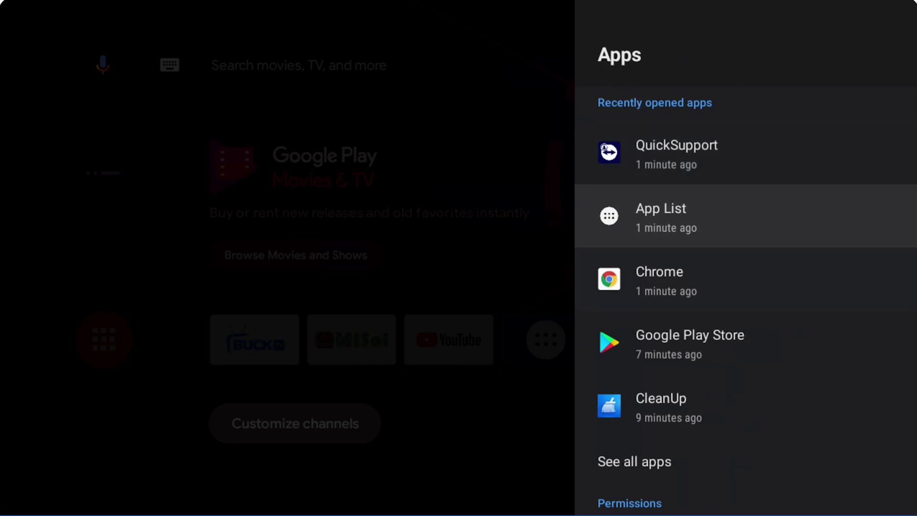
key(Down)
key(Down)
key(Down)
key(Down)
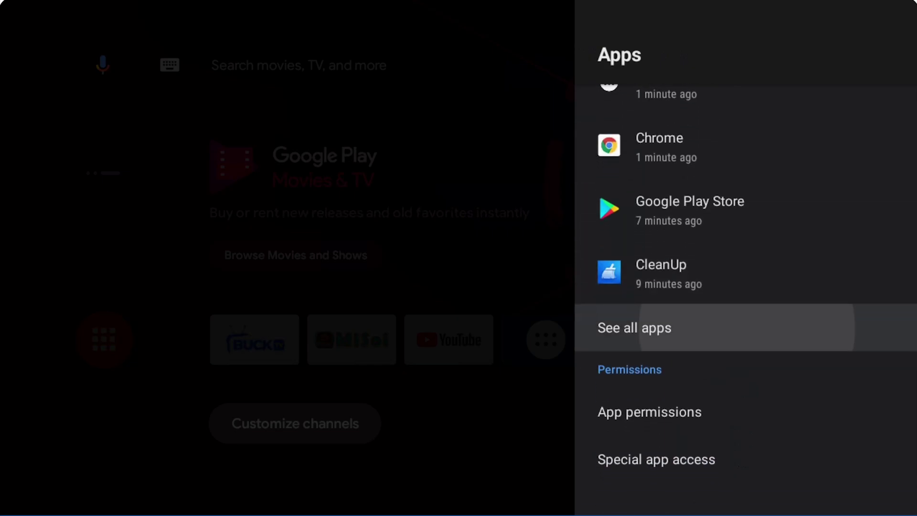
key(Return)
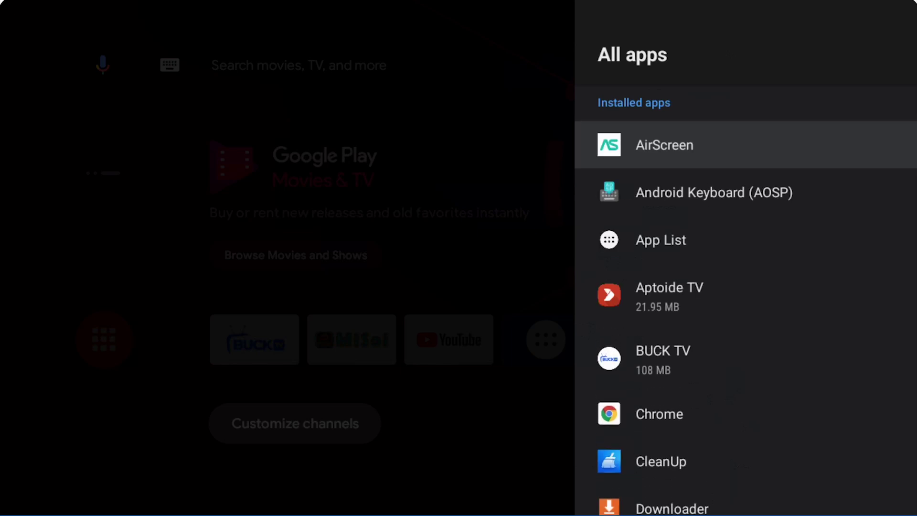
key(Down)
key(Down)
key(Down)
key(Down)
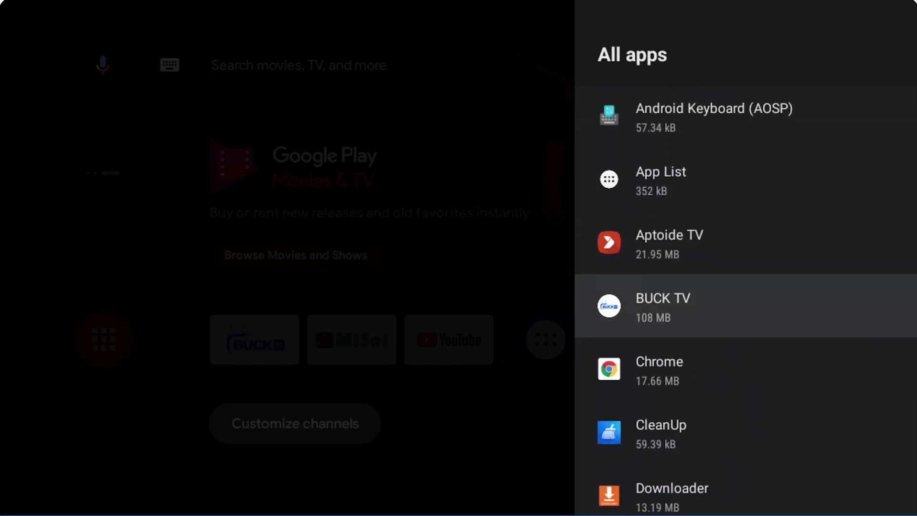
key(Return)
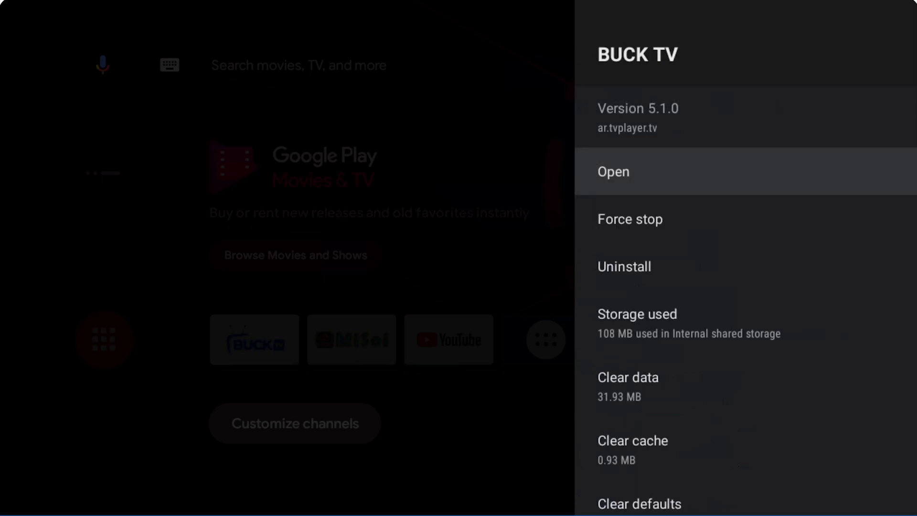
Clear BUCK TV's cache and confirm, leaving it at 0 B
key(Down)
key(Down)
key(Down)
key(Down)
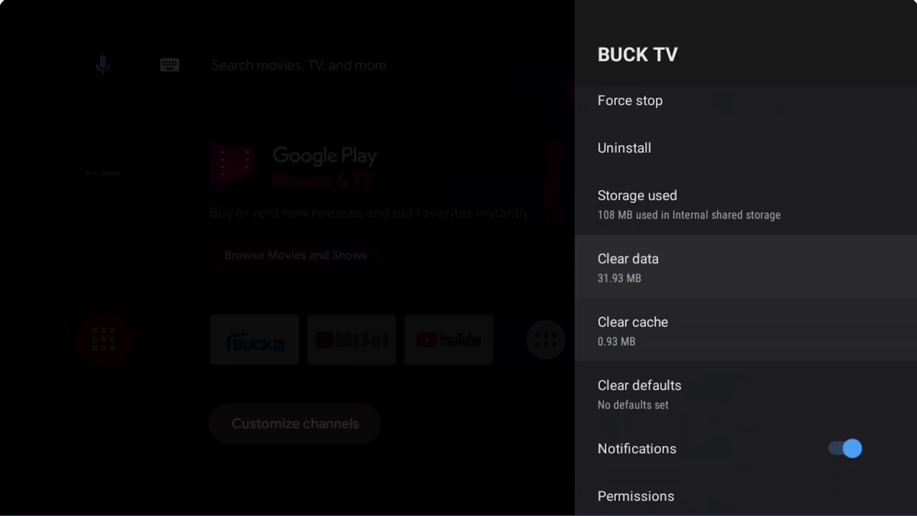
key(Down)
key(Return)
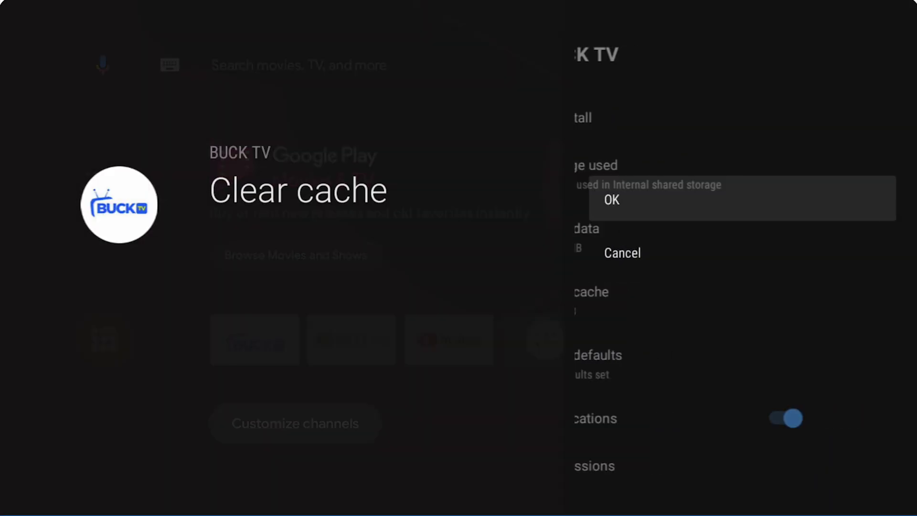
key(Return)
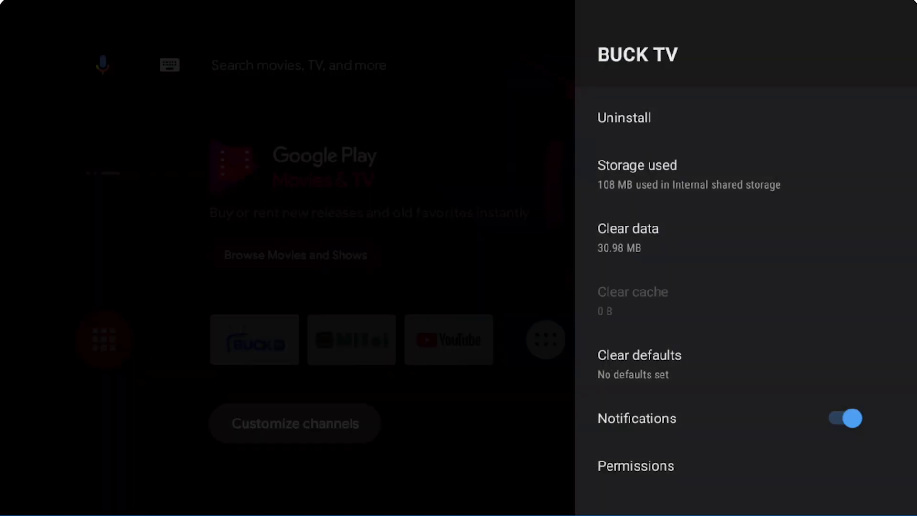
Go back to the installed apps list and open MiSoi's app info
key(Escape)
key(Down)
key(Down)
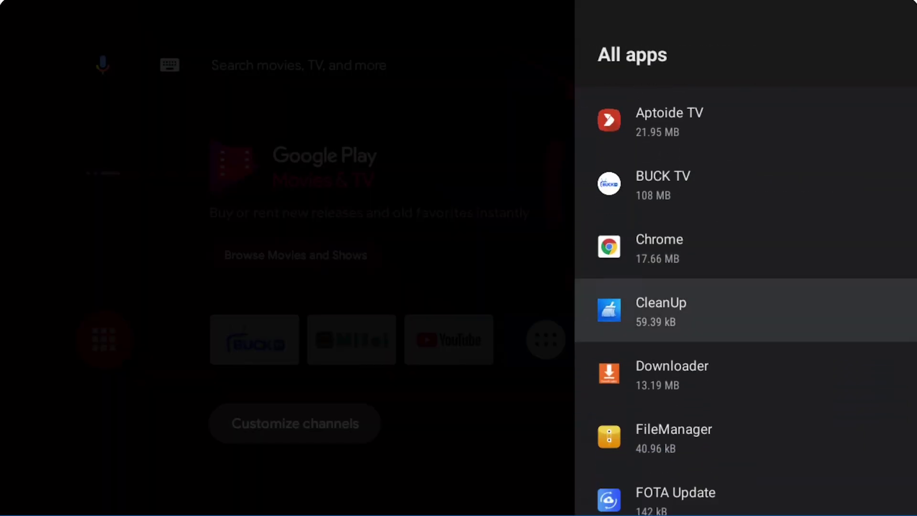
key(Down)
key(Down)
key(Down)
key(Down)
key(Down)
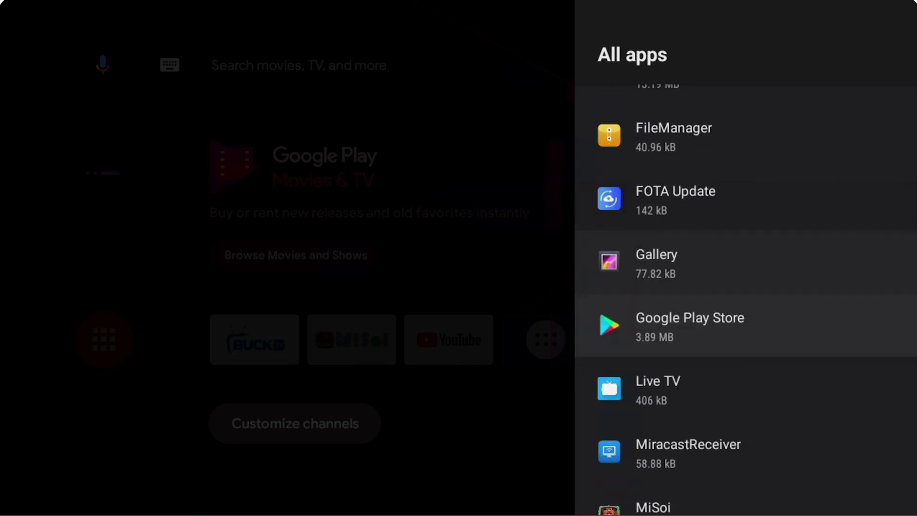
key(Down)
key(Down)
key(Down)
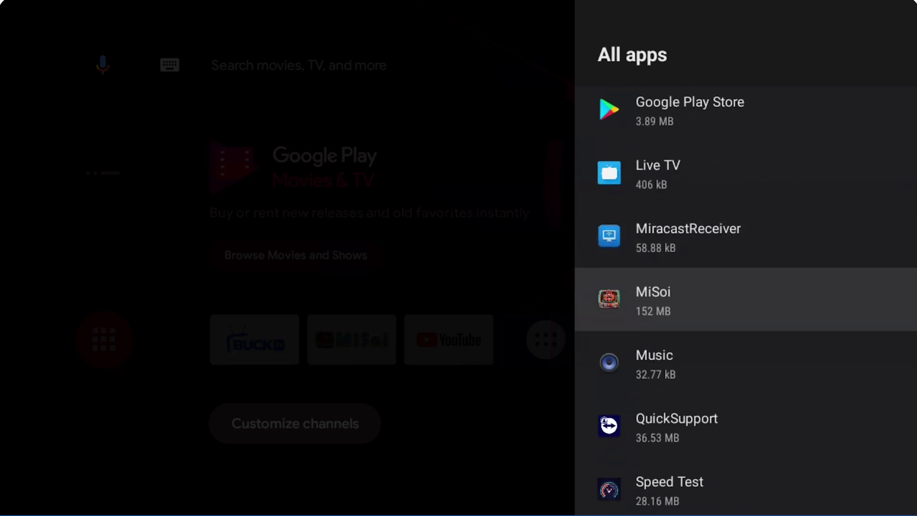
key(Return)
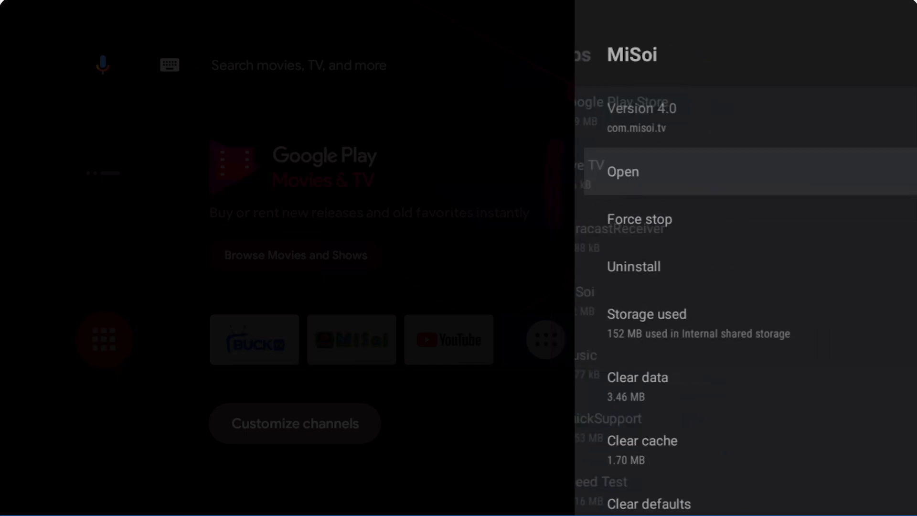
Clear and confirm MiSoi's cache to 0 B, then return to the Apps settings panel
key(Down)
key(Down)
key(Down)
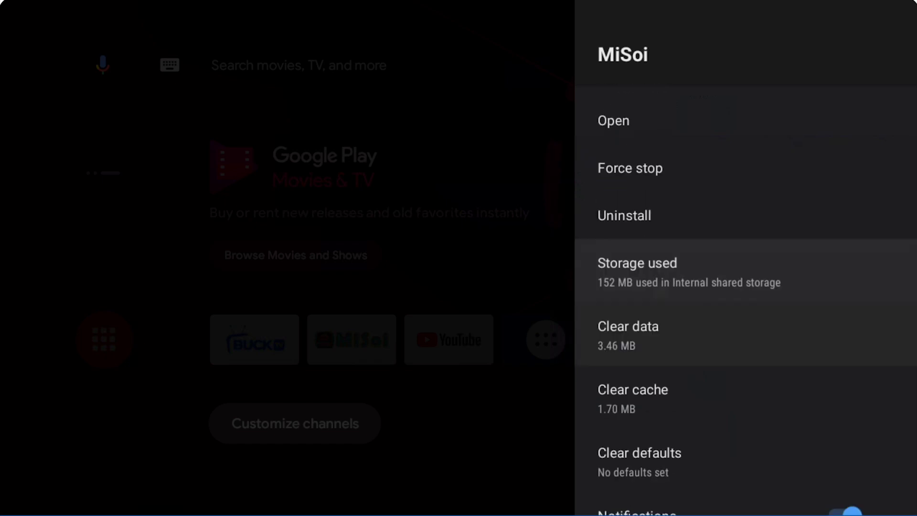
key(Down)
key(Down)
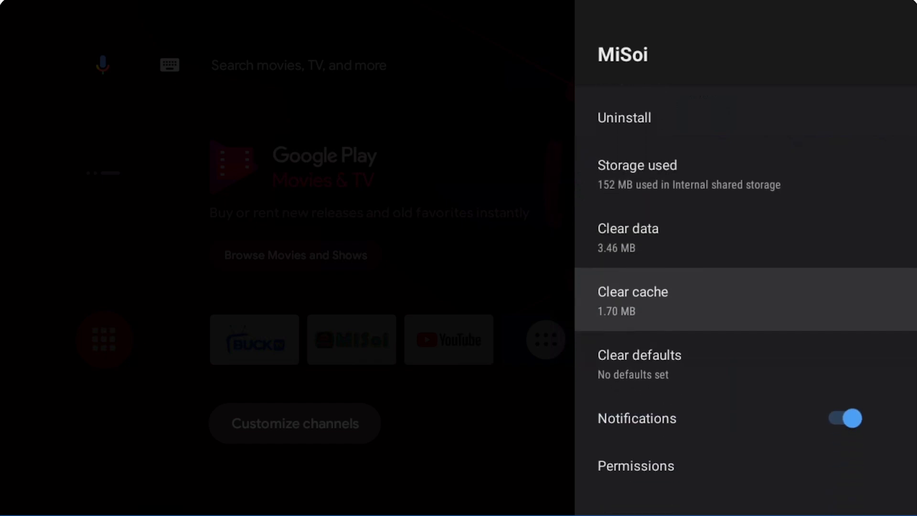
key(Return)
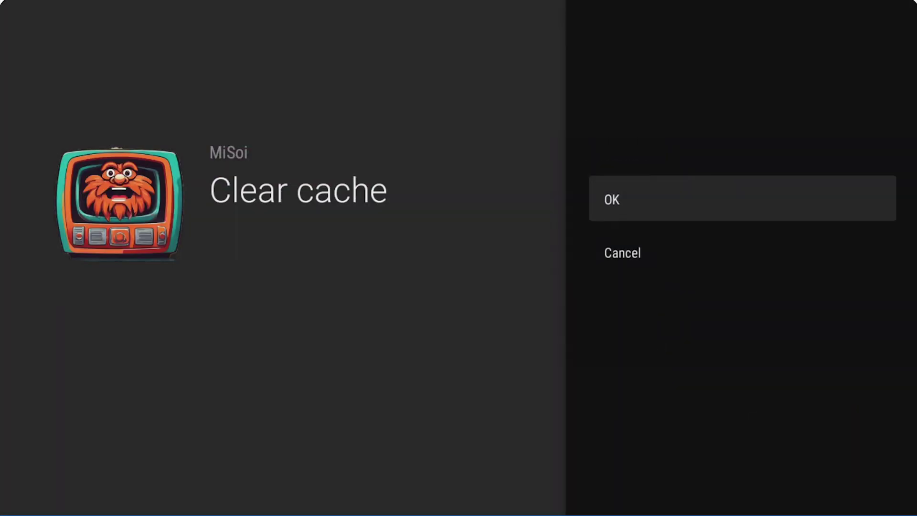
key(Return)
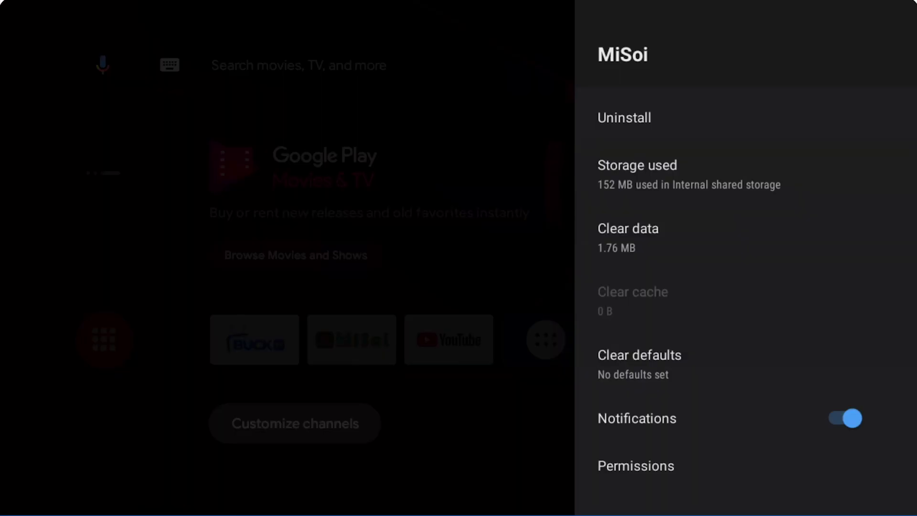
key(Escape)
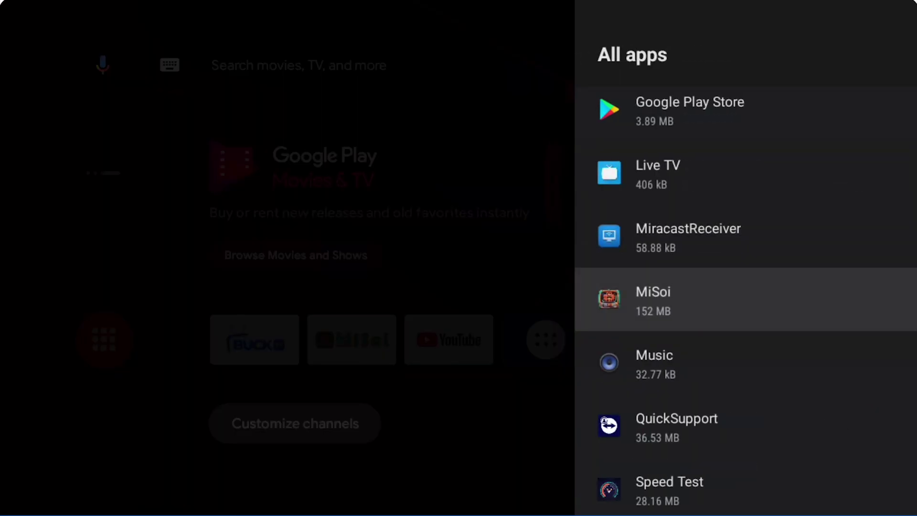
key(Escape)
Exit Settings to the home screen and move to the '+' Add app to favorites tile
key(Escape)
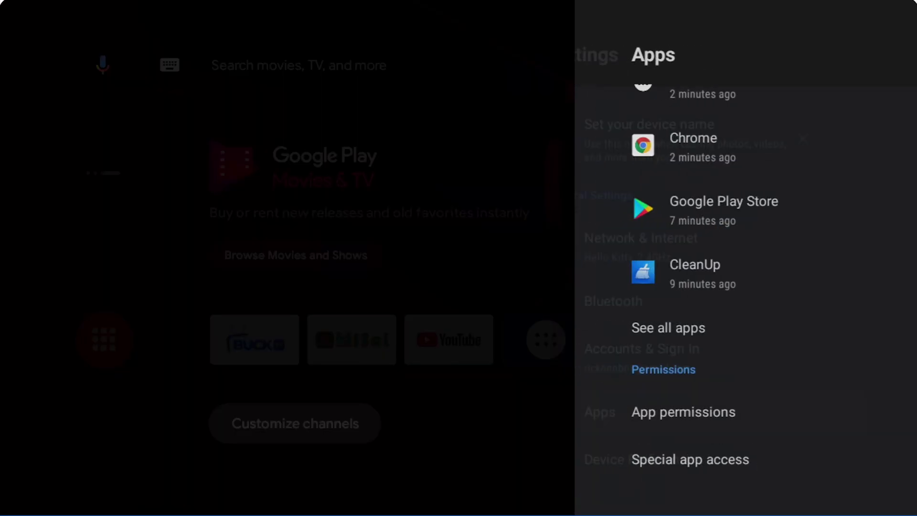
key(Escape)
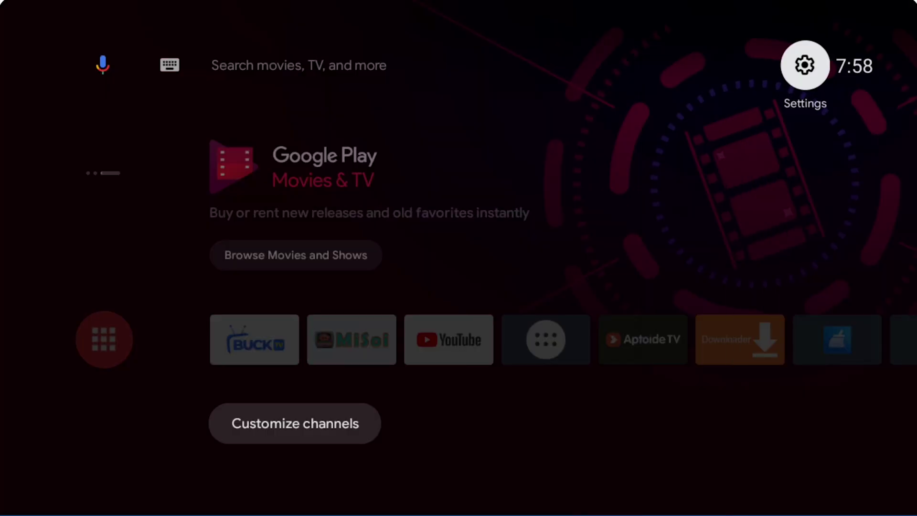
key(Down)
key(Down)
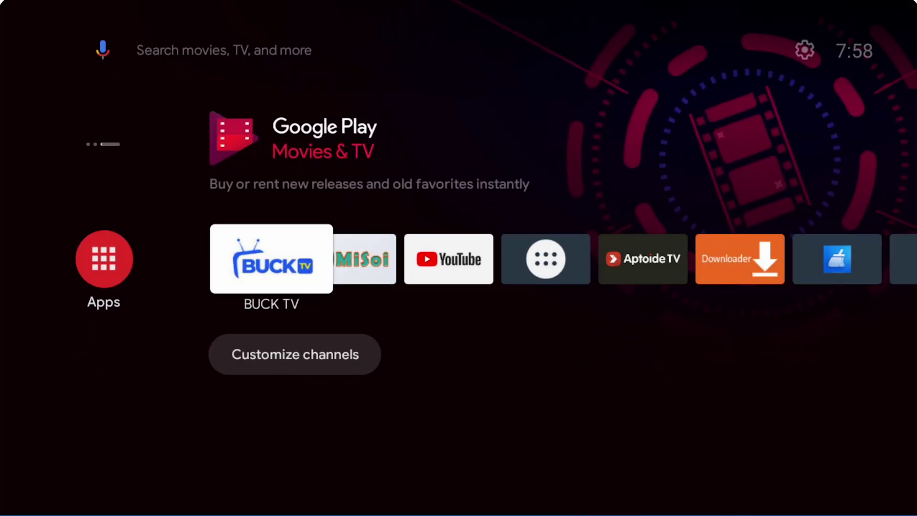
key(Right)
key(Right)
key(Right)
key(Right)
key(Right)
key(Right)
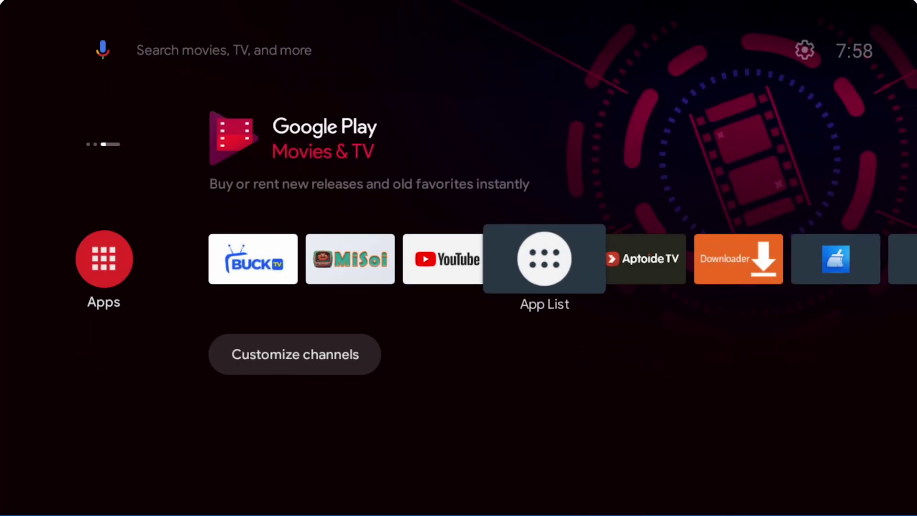
key(Right)
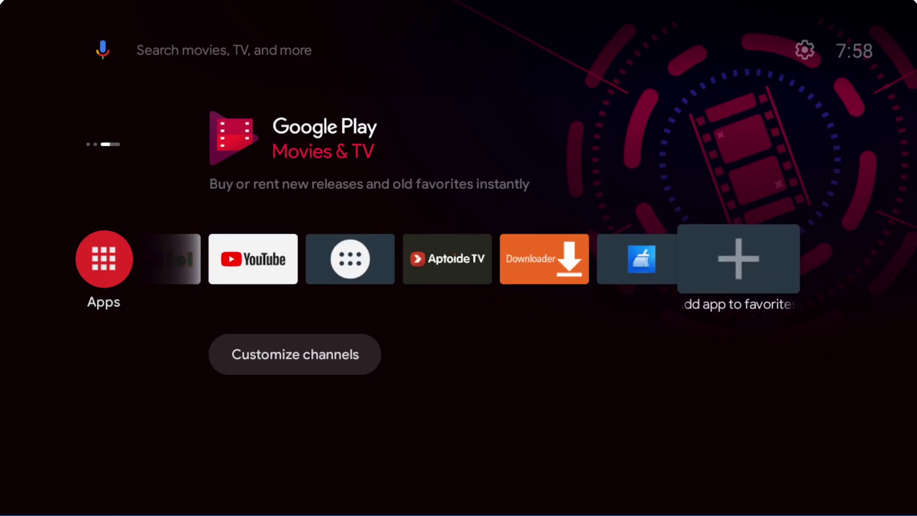
Add Speed Test to the favourite apps row from the app picker
key(Return)
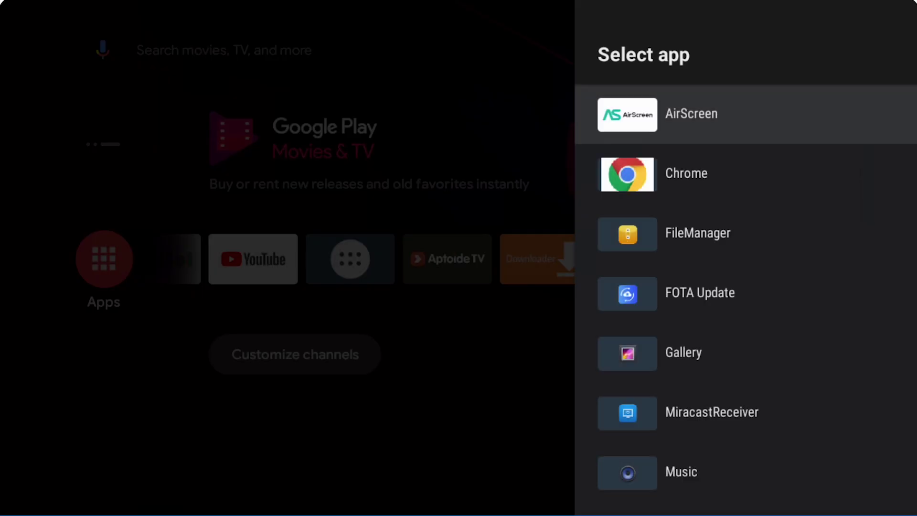
key(Down)
key(Down)
key(Down)
key(Down)
key(Down)
key(Down)
key(Down)
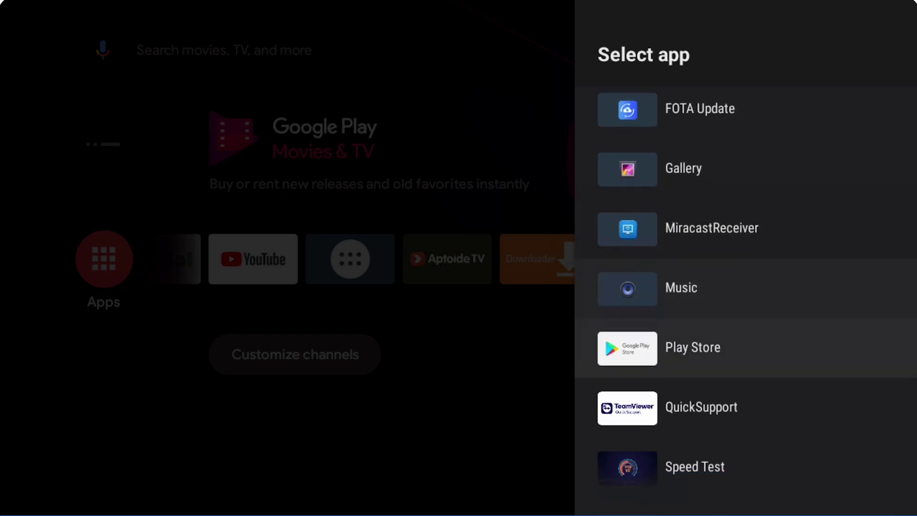
key(Down)
key(Down)
key(Return)
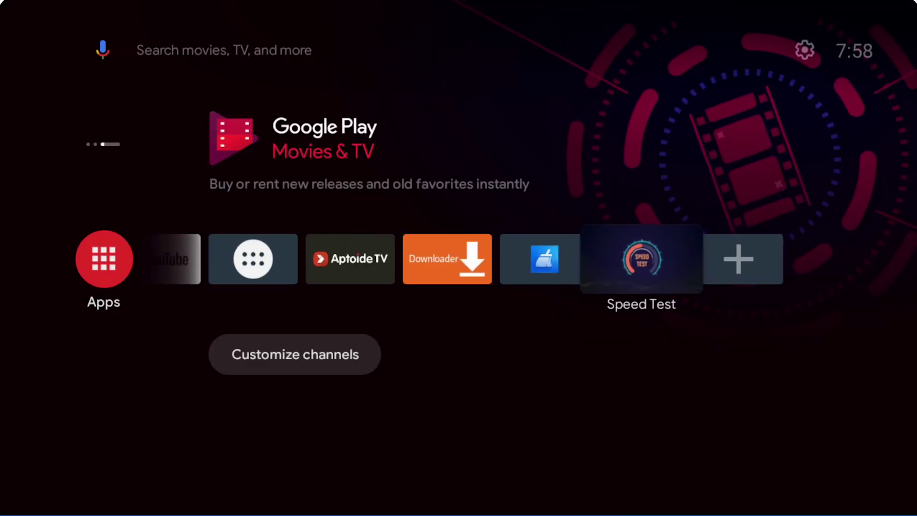
Launch Speed Test, run CHECK NETWORK (92.4 Mbps down, 74.81 Mbps up, 33.3 ms ping), then exit
key(Left)
key(Right)
key(Return)
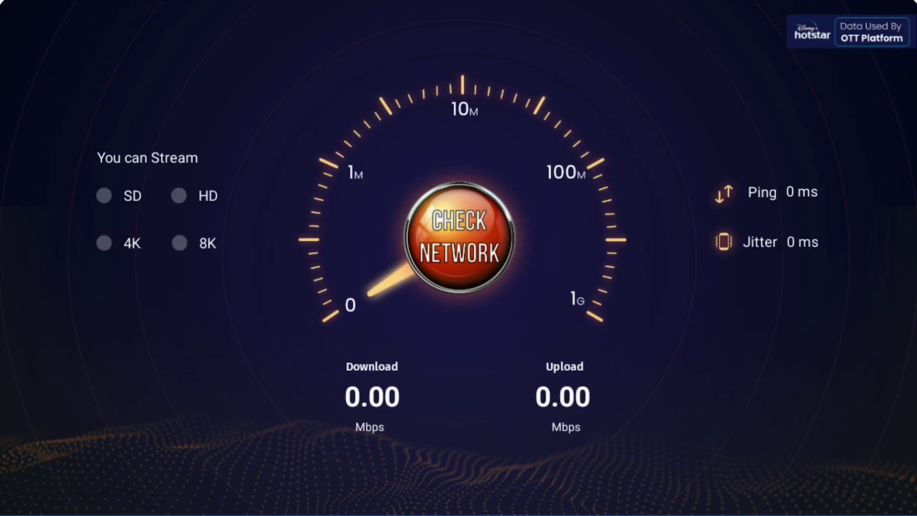
key(Return)
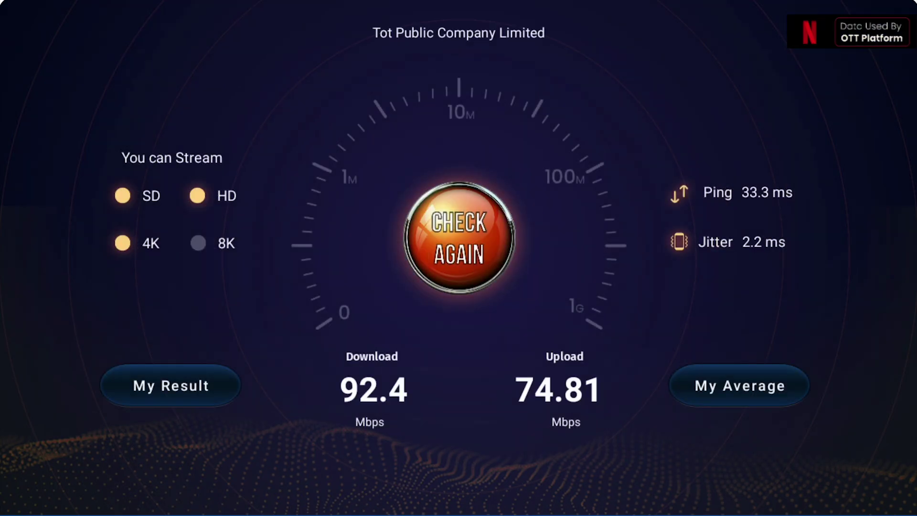
key(Escape)
key(Escape)
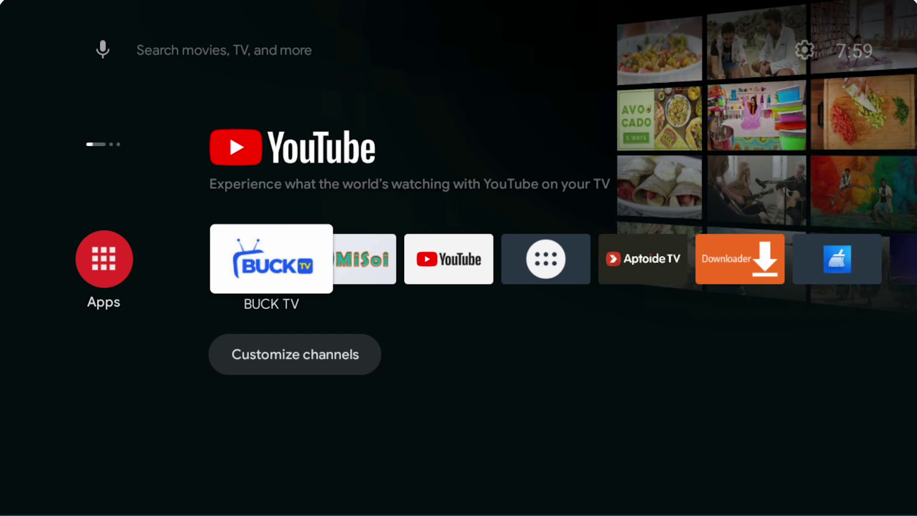
Run CleanUp's boost from the favourite apps row
key(Right)
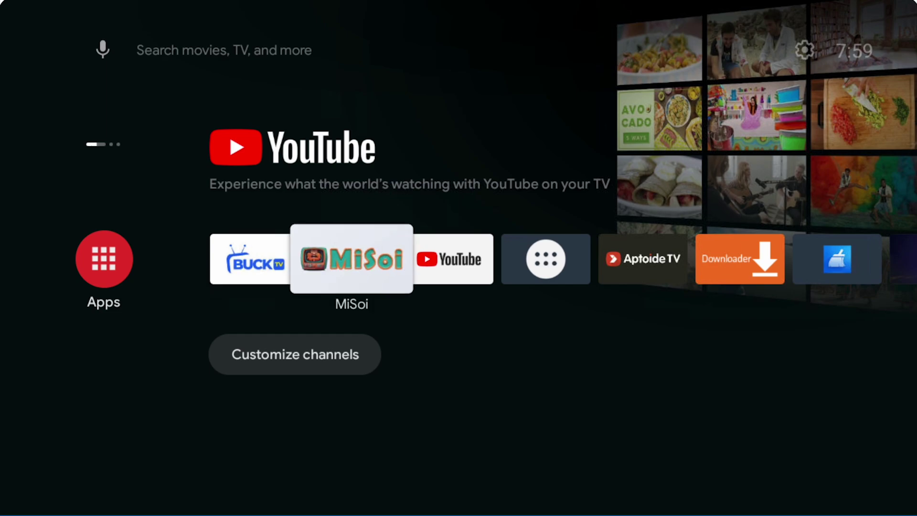
key(Right)
key(Right)
key(Right)
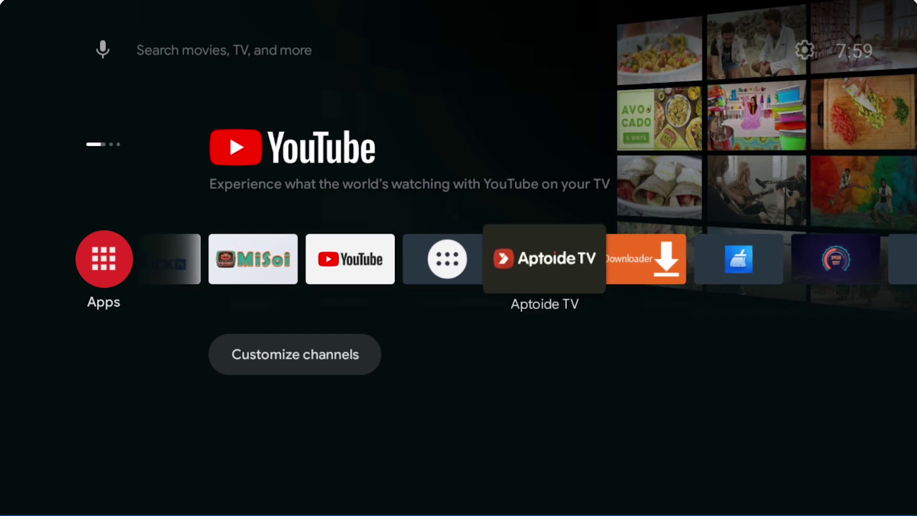
key(Right)
key(Right)
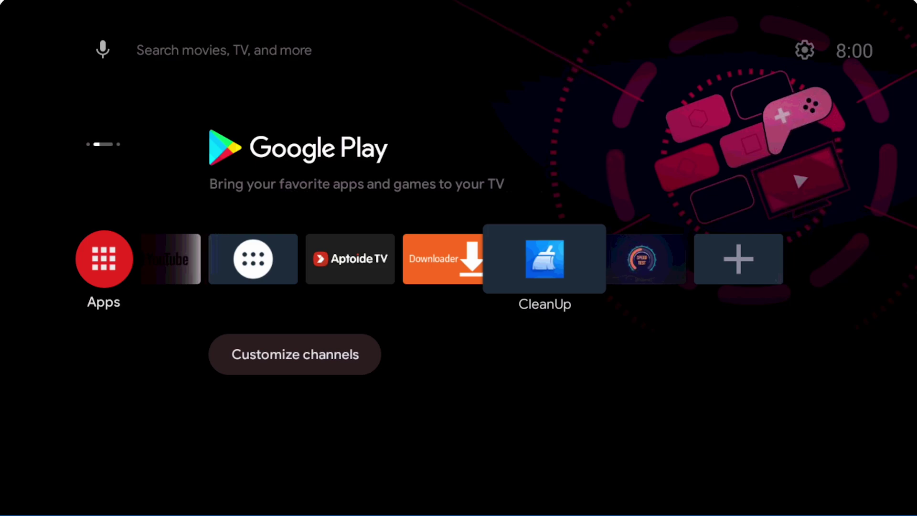
key(Return)
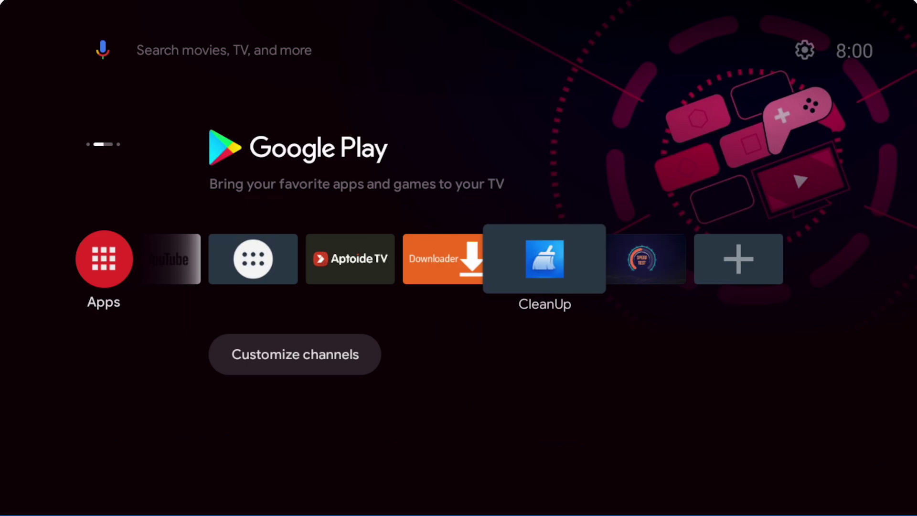
Move back along the favourite apps row toward BUCK TV
key(Left)
key(Left)
key(Left)
key(Left)
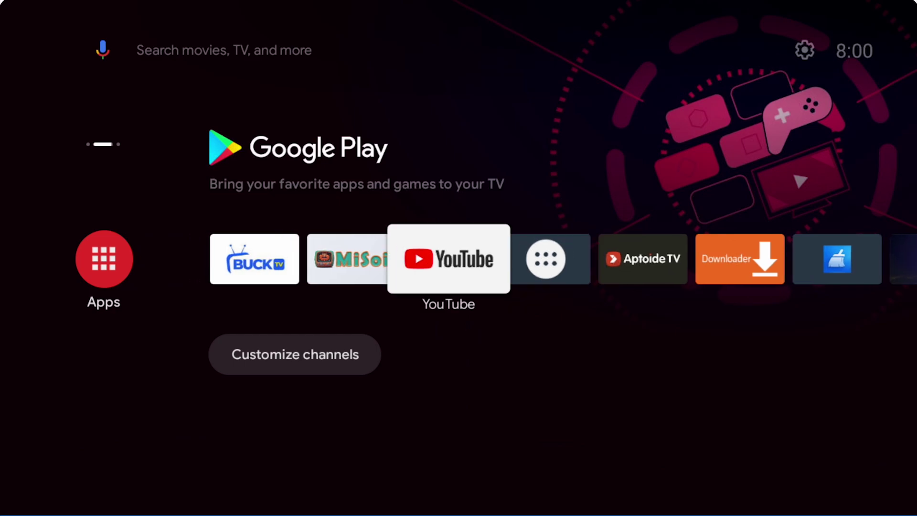
key(Left)
key(Left)
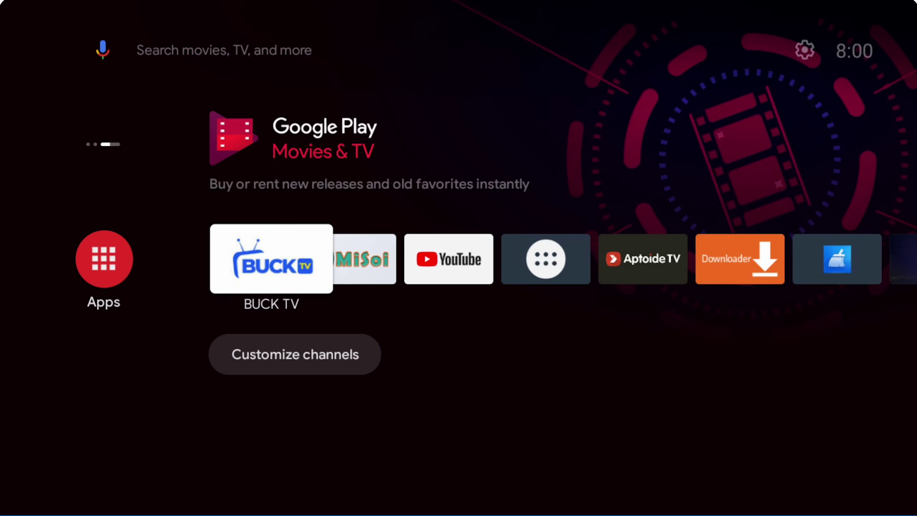
key(Right)
key(Right)
key(Right)
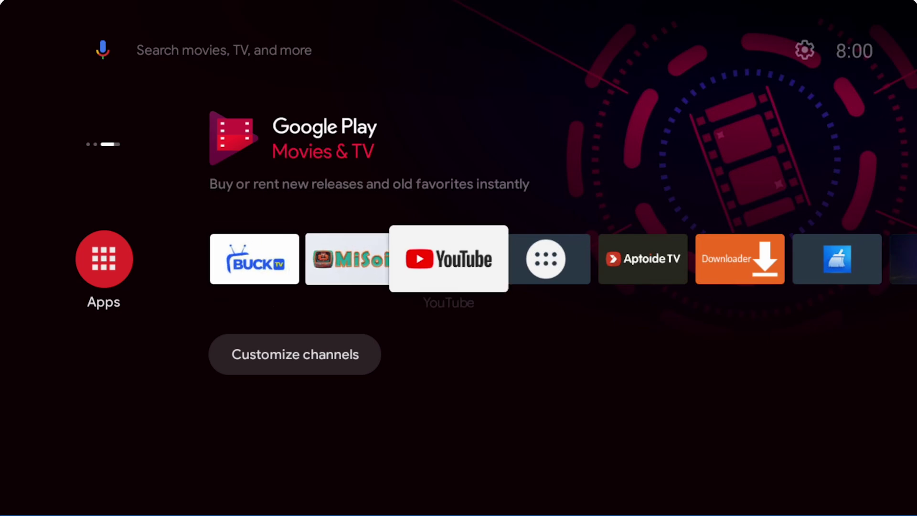
key(Right)
key(Right)
key(Right)
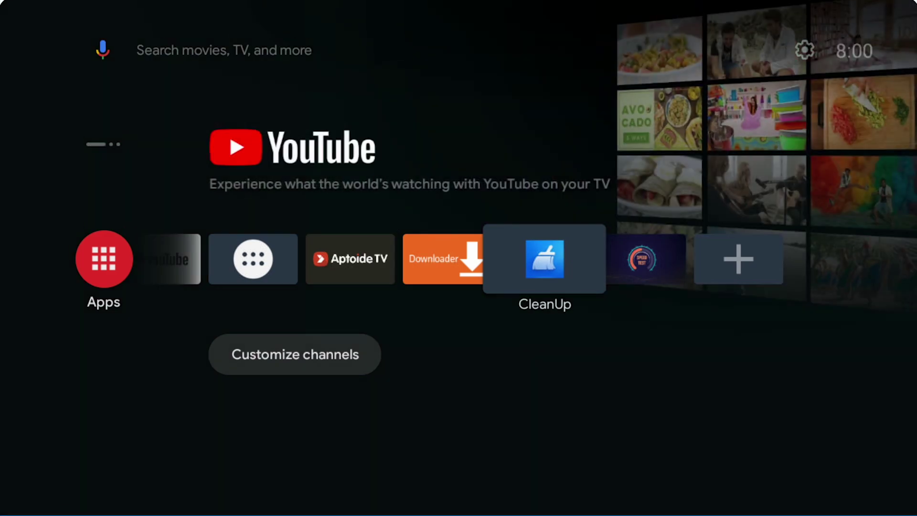
key(Left)
key(Left)
key(Left)
key(Left)
key(Left)
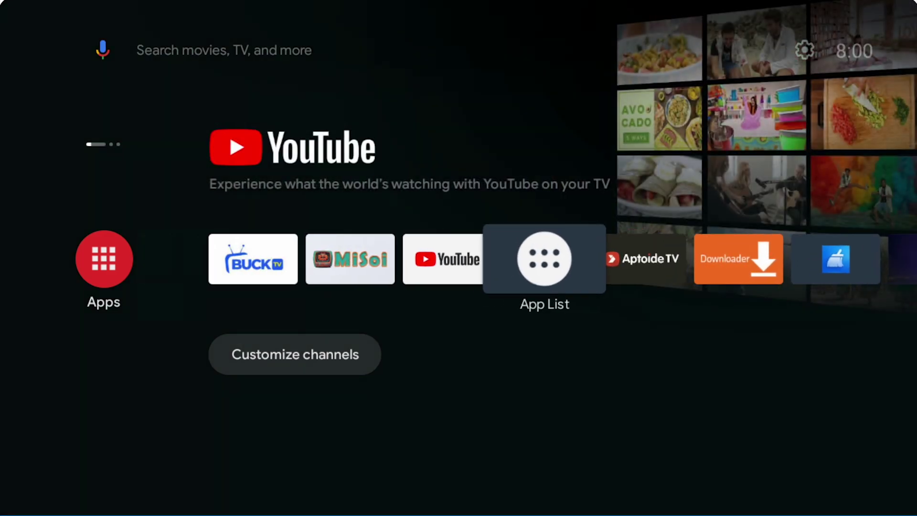
key(Left)
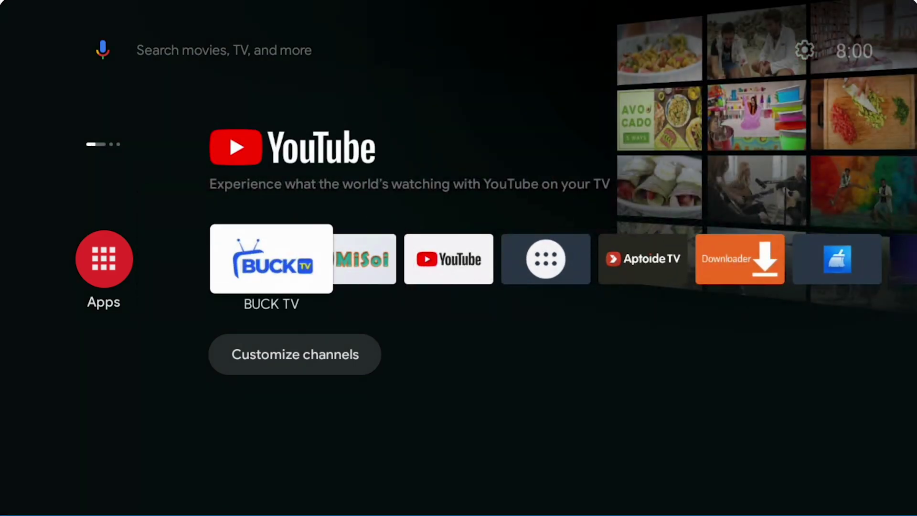